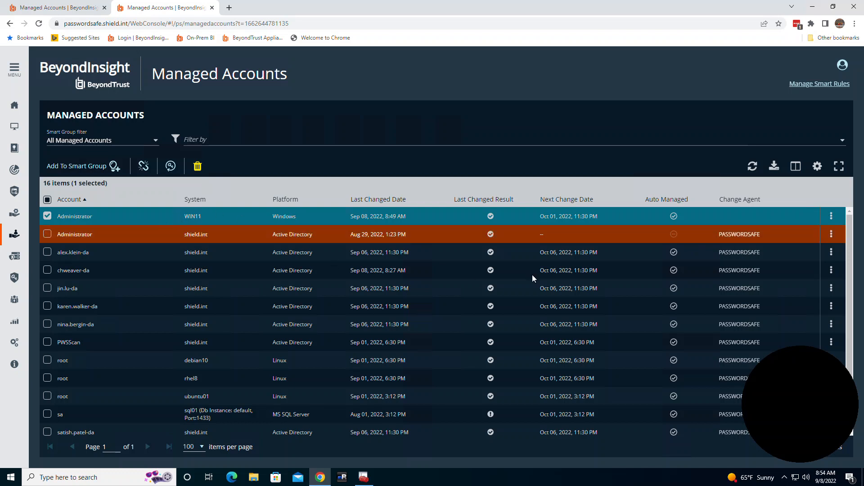
Open the advanced details of the WIN11 Administrator account and review its identification and policy attributes
{"action": "left_click", "coordinate": [831, 219]}
{"action": "left_click", "coordinate": [794, 242]}
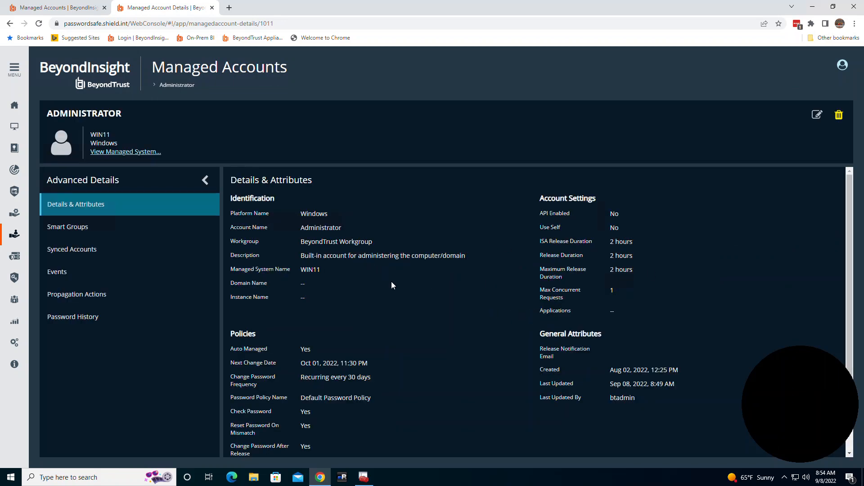
{"action": "scroll", "coordinate": [391, 285], "scroll_direction": "down", "scroll_amount": 1}
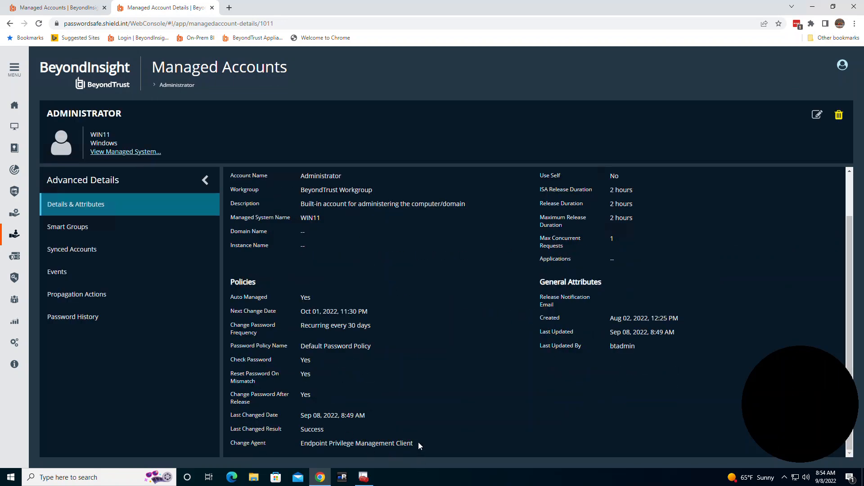
{"action": "left_click_drag", "start_coordinate": [418, 444], "coordinate": [293, 447]}
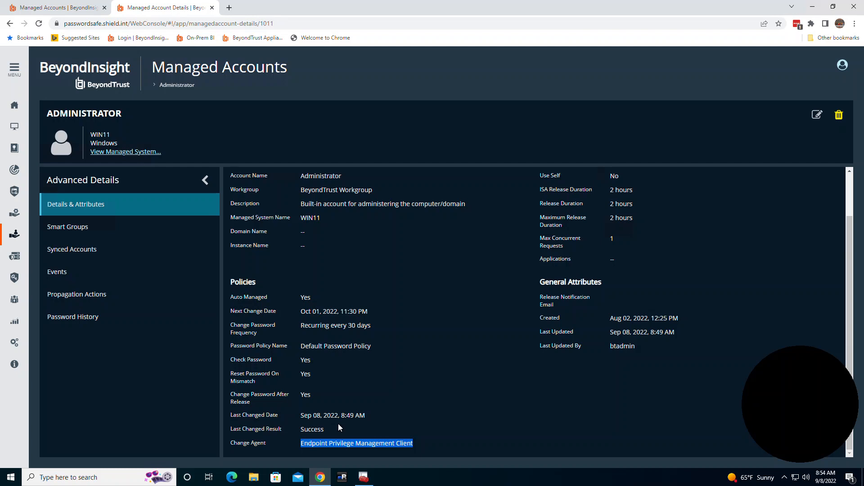
{"action": "left_click_drag", "start_coordinate": [372, 347], "coordinate": [288, 351]}
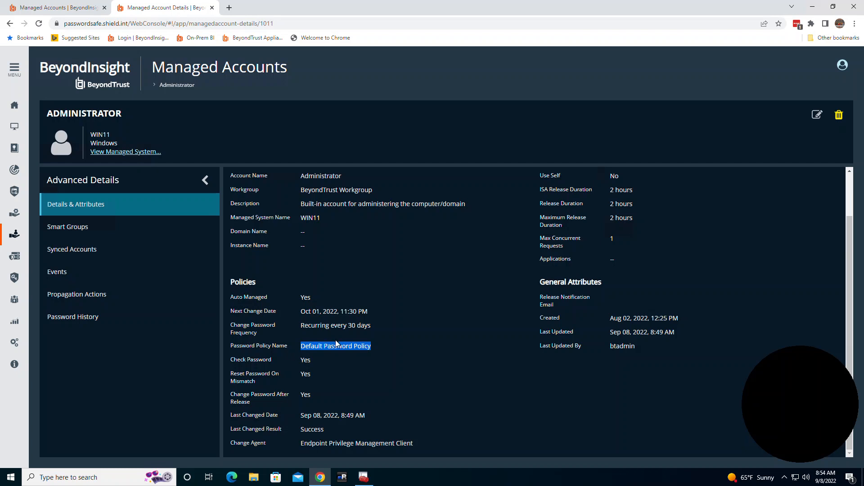
{"action": "left_click_drag", "start_coordinate": [371, 330], "coordinate": [281, 328]}
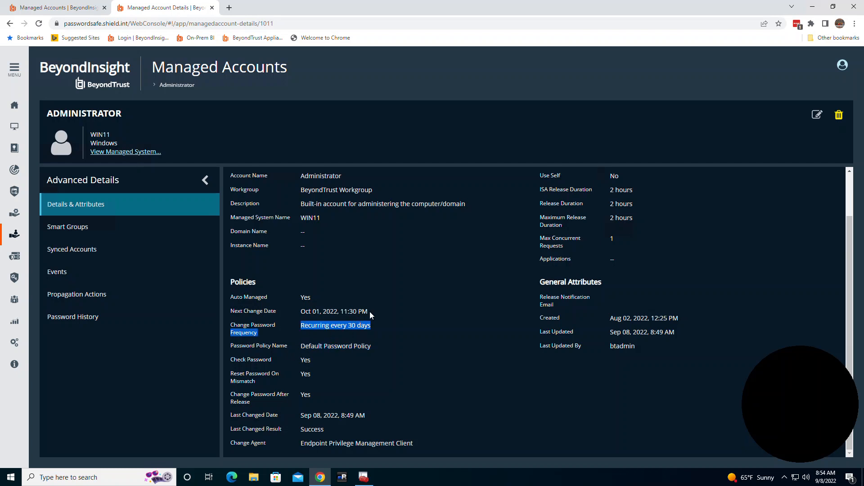
{"action": "left_click_drag", "start_coordinate": [369, 311], "coordinate": [314, 311]}
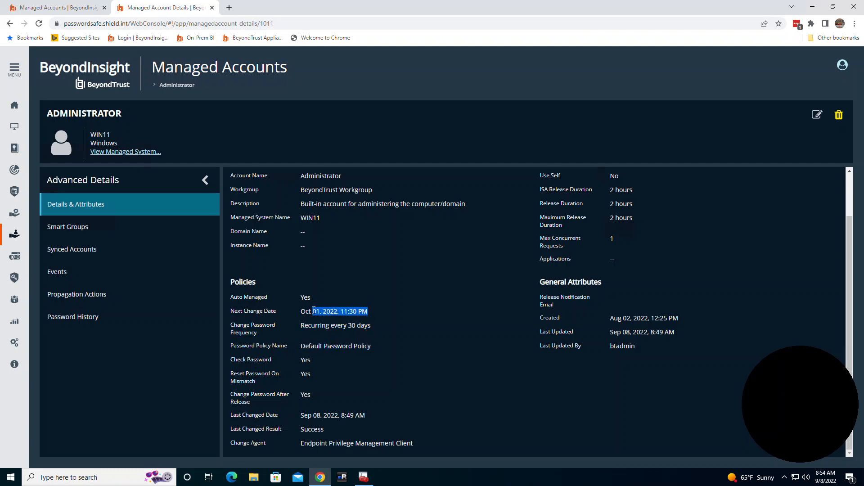
{"action": "left_click", "coordinate": [307, 364]}
{"action": "double_click", "coordinate": [305, 360]}
{"action": "left_click_drag", "start_coordinate": [269, 379], "coordinate": [229, 377]}
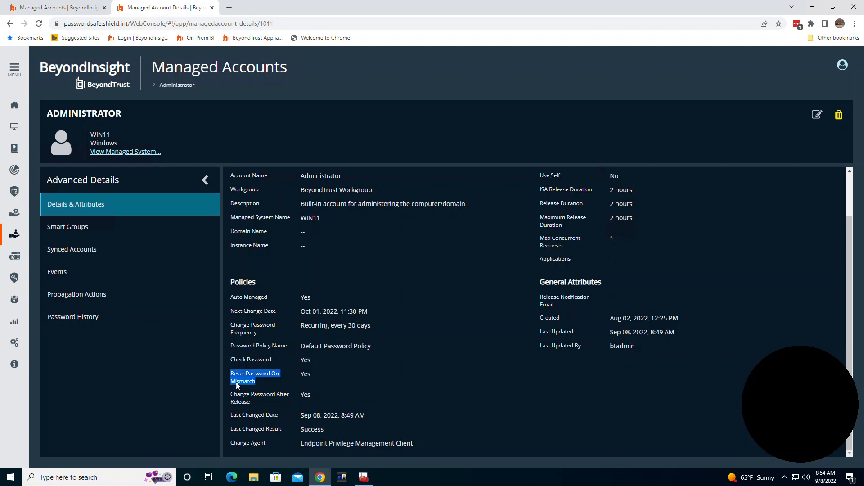
{"action": "left_click_drag", "start_coordinate": [256, 400], "coordinate": [224, 394]}
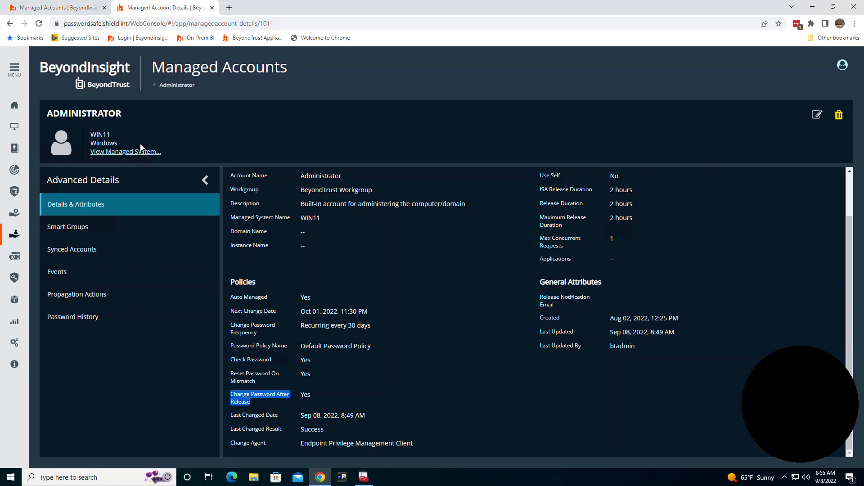
Return to the managed accounts list and change the password of the WIN11 Administrator account
{"action": "left_click", "coordinate": [14, 236]}
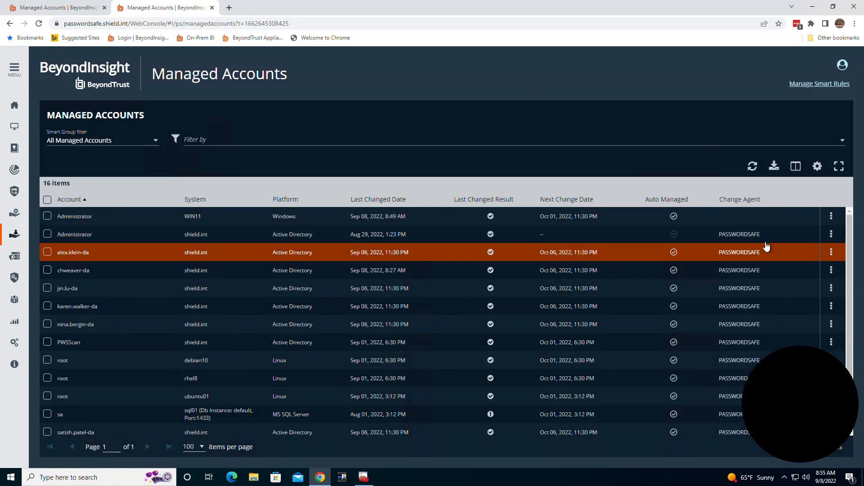
{"action": "left_click", "coordinate": [831, 217]}
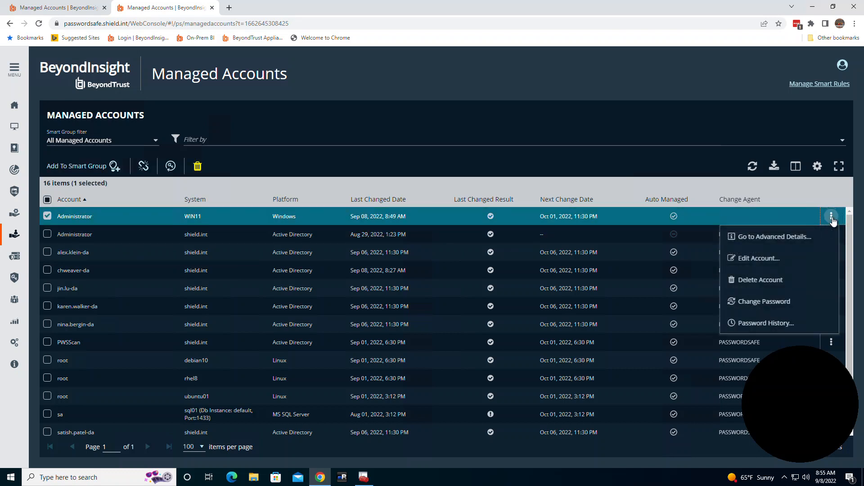
{"action": "left_click", "coordinate": [764, 304]}
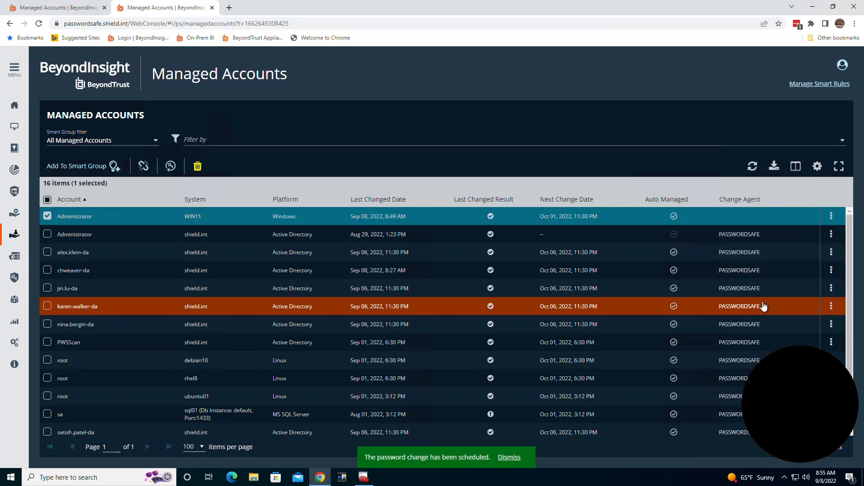
Review the Password Safe integration settings and heartbeat interval in the EPM console
{"action": "left_click", "coordinate": [364, 476]}
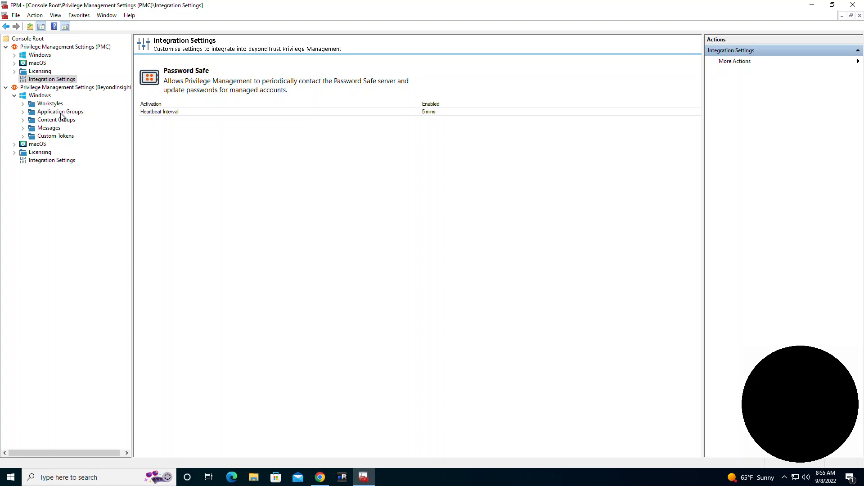
{"action": "left_click", "coordinate": [452, 112]}
{"action": "left_click", "coordinate": [399, 171]}
{"action": "left_click", "coordinate": [48, 161]}
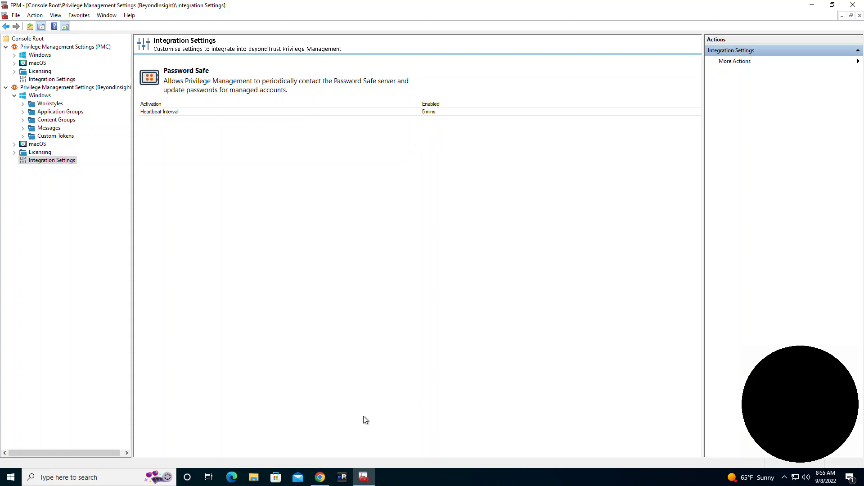
In the chweaver_lab Workgroup accounts tab, change the password of the win10 Administrator account
{"action": "left_click", "coordinate": [320, 477]}
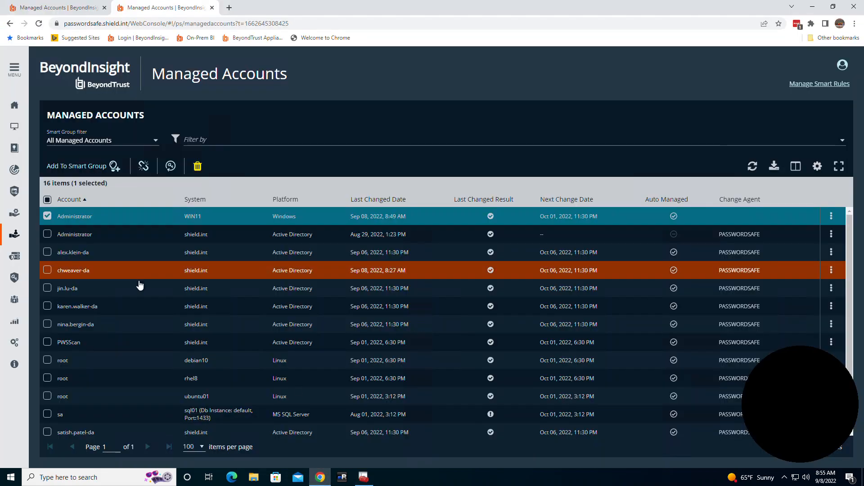
{"action": "left_click", "coordinate": [79, 7]}
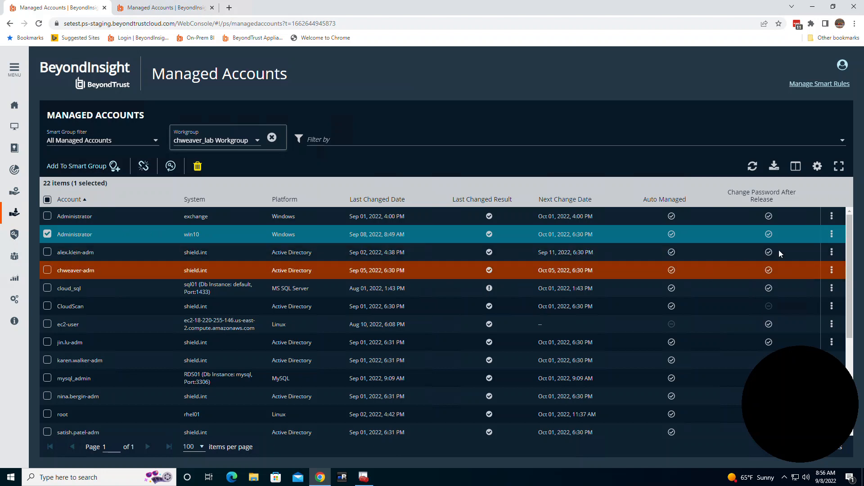
{"action": "left_click", "coordinate": [832, 234]}
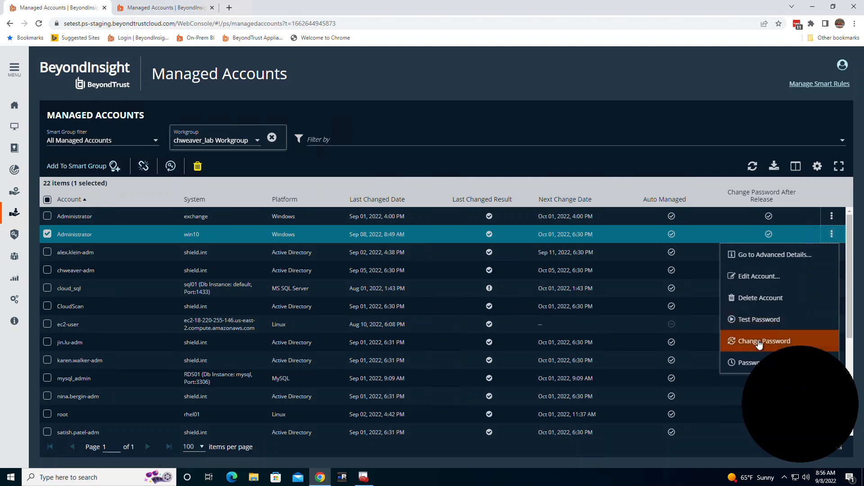
{"action": "left_click", "coordinate": [760, 343]}
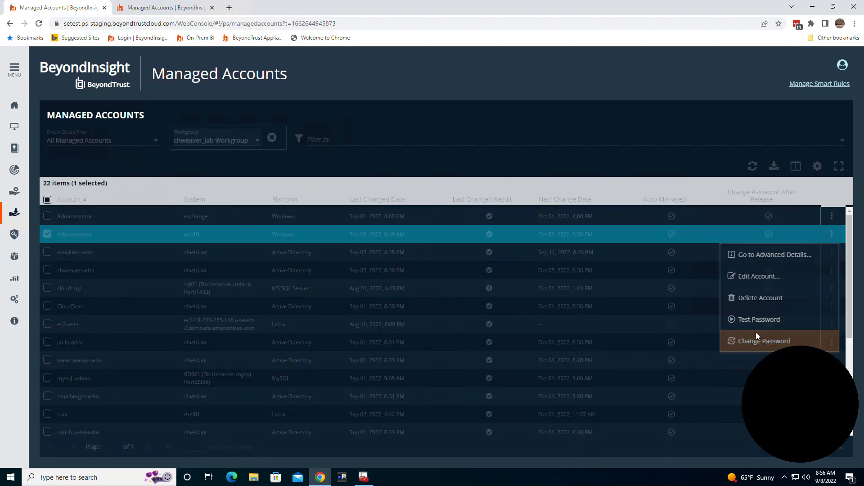
Refresh the managed accounts list and view the WIN11 Administrator account's password history
{"action": "left_click", "coordinate": [181, 9]}
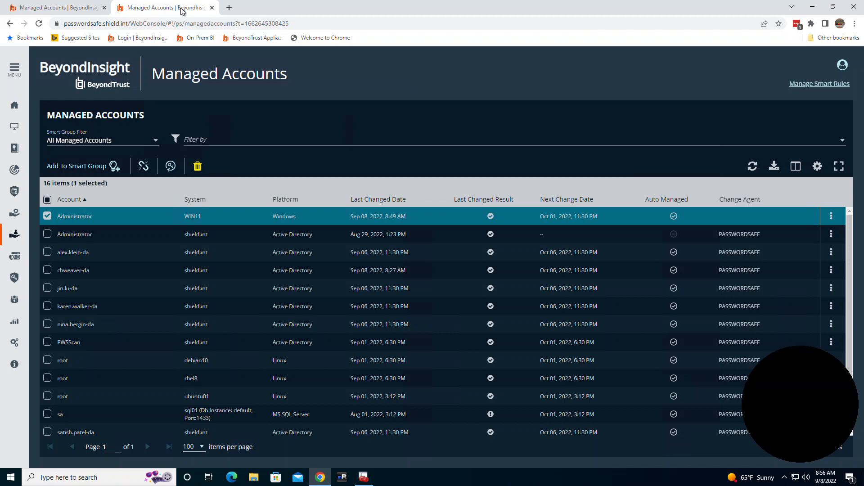
{"action": "left_click", "coordinate": [753, 168]}
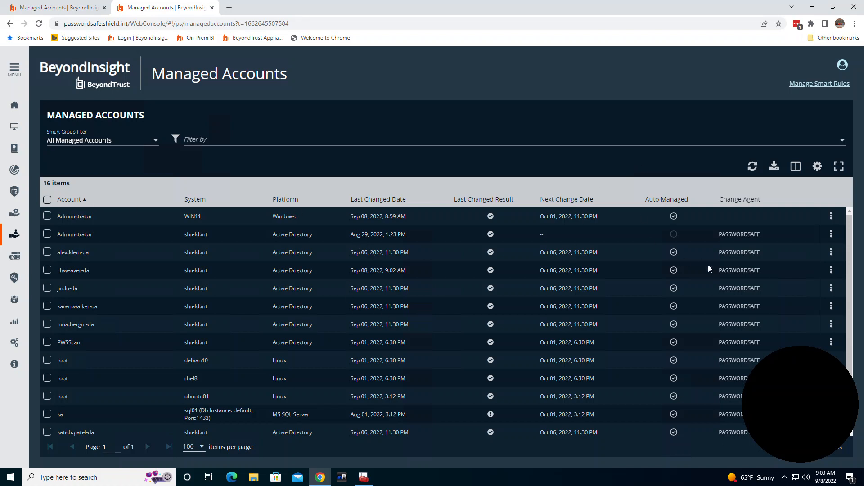
{"action": "left_click", "coordinate": [831, 217]}
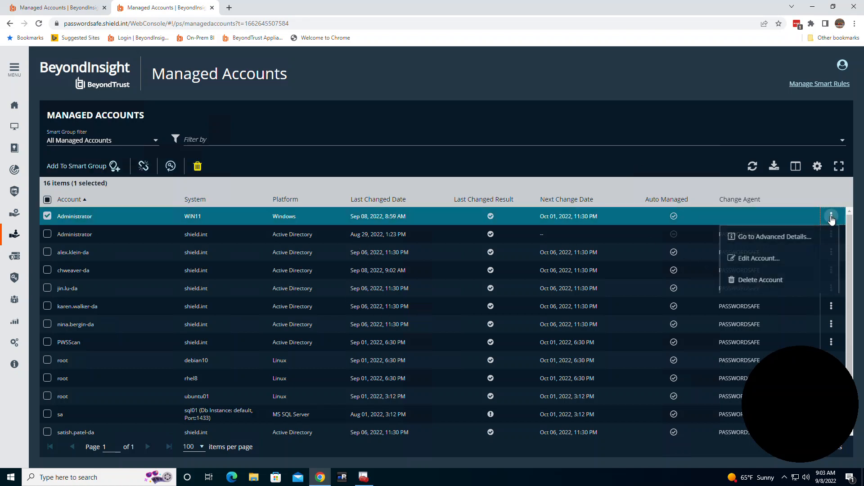
{"action": "left_click", "coordinate": [771, 323]}
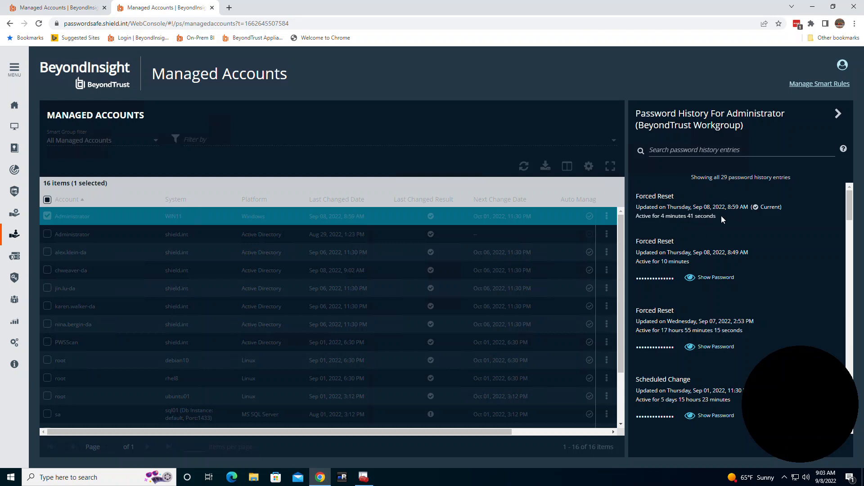
{"action": "left_click", "coordinate": [839, 114]}
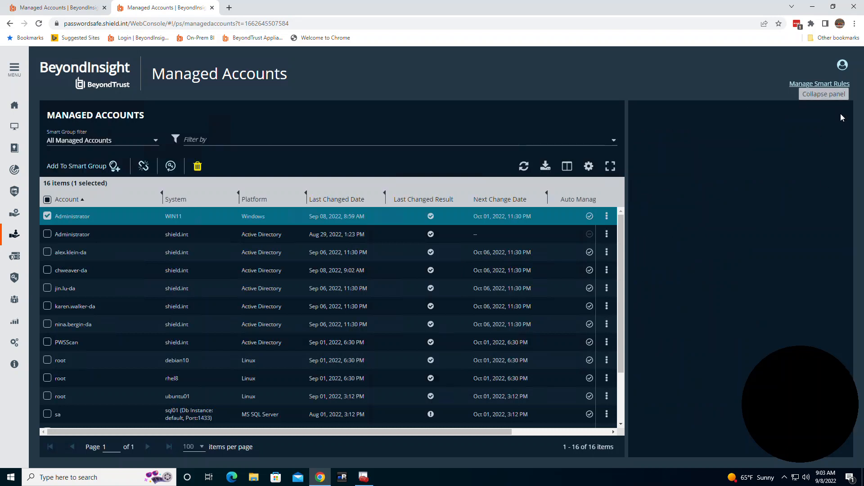
View the password history of the win10 Administrator account in the chweaver_lab Workgroup tab
{"action": "left_click", "coordinate": [71, 10]}
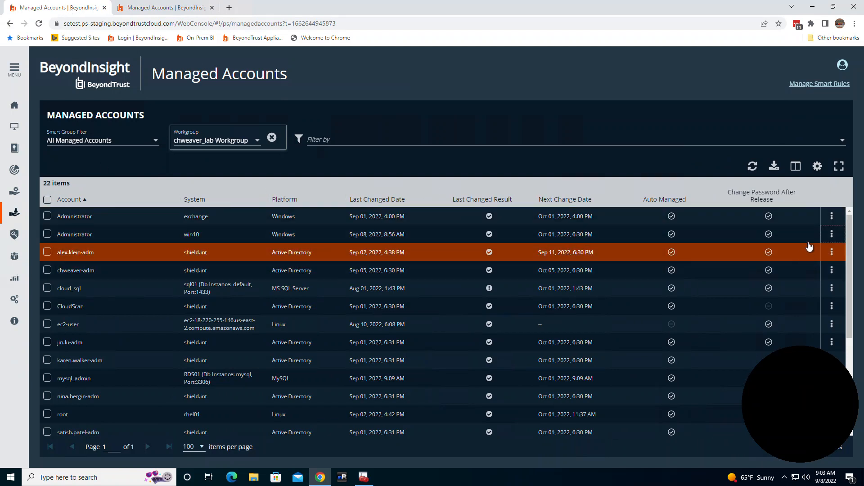
{"action": "left_click", "coordinate": [832, 234]}
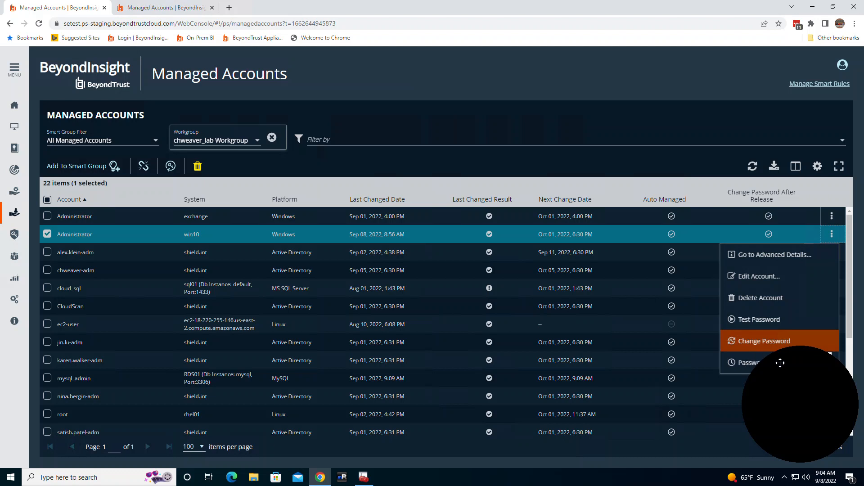
{"action": "left_click", "coordinate": [757, 365]}
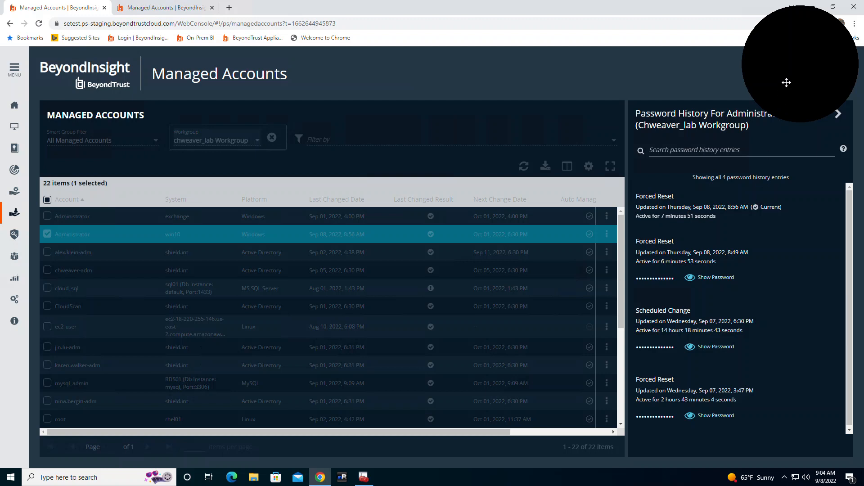
{"action": "left_click", "coordinate": [837, 115]}
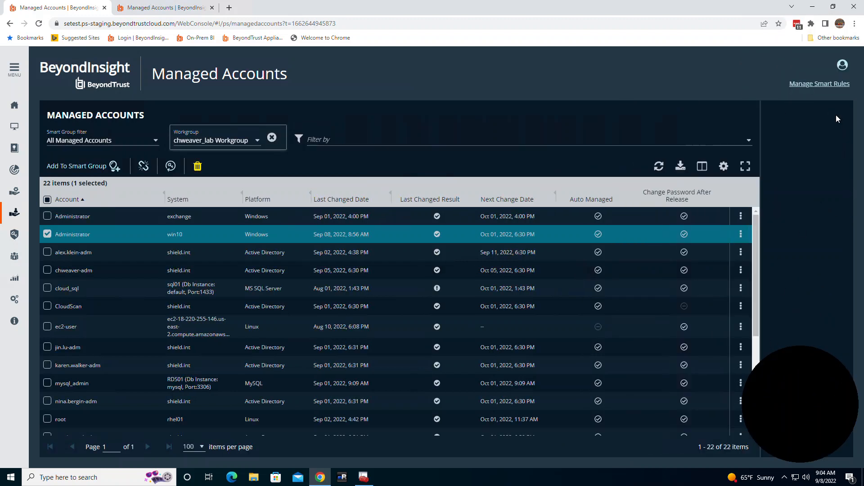
Open a new incognito window and go to the BeyondInsight login page
{"action": "left_click", "coordinate": [177, 9]}
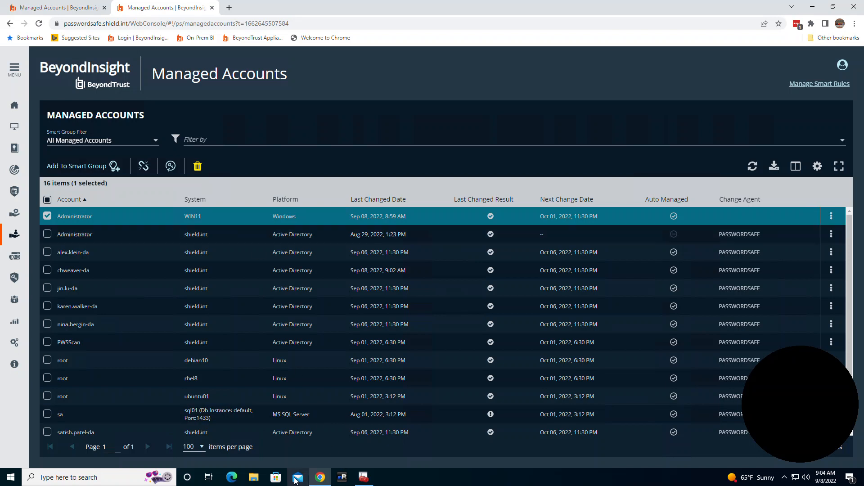
{"action": "right_click", "coordinate": [320, 481]}
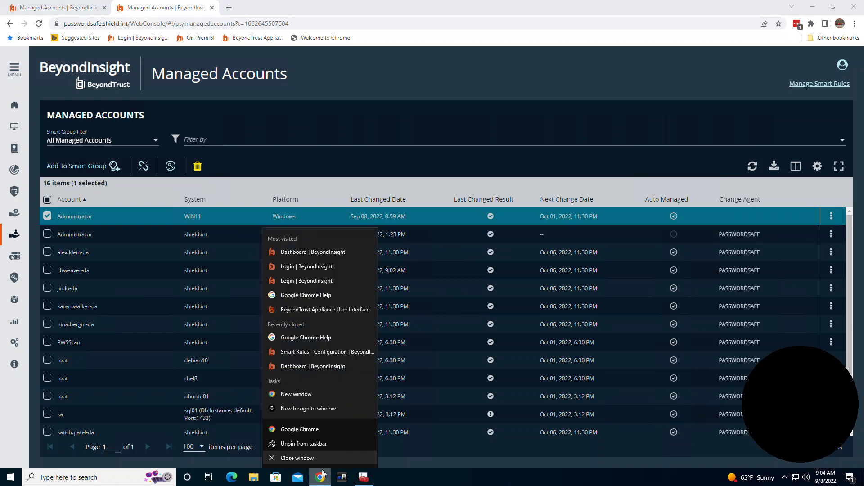
{"action": "left_click", "coordinate": [308, 409]}
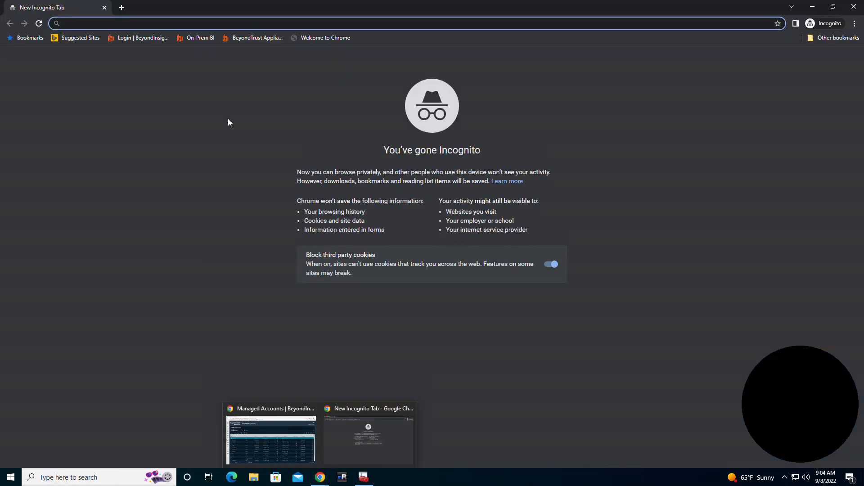
{"action": "left_click", "coordinate": [209, 37]}
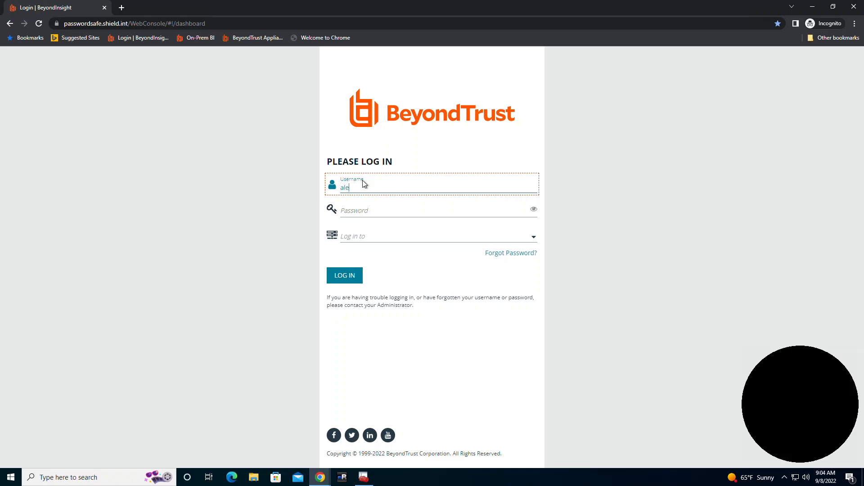
Enter the user's username and account password, choose shield.int as the log-in target, and log in
{"action": "type", "text": "klein"}
{"action": "key", "text": "Tab"}
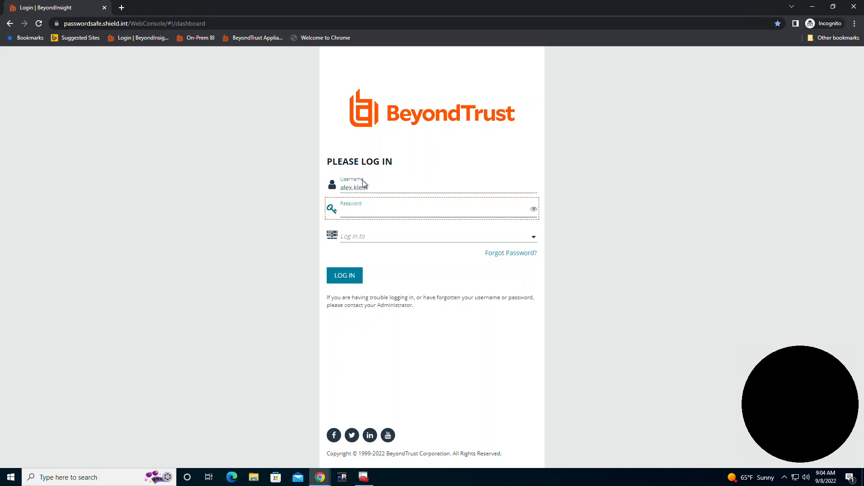
{"action": "type", "text": "**********"}
{"action": "key", "text": "Tab"}
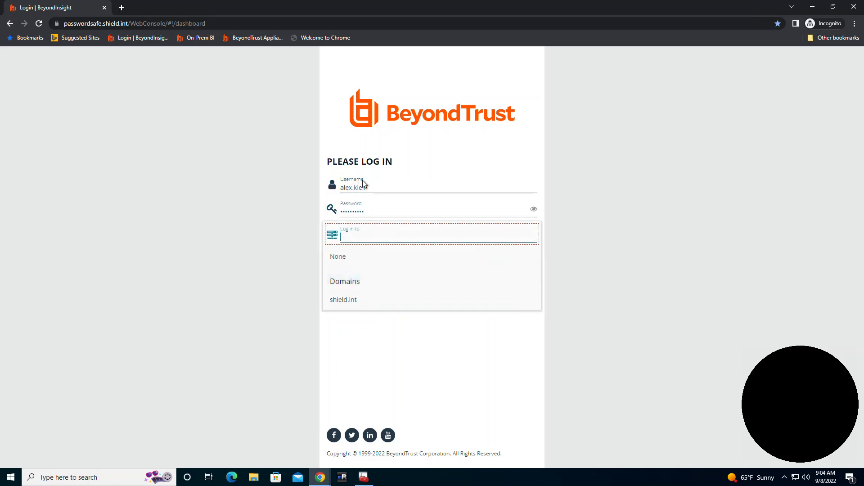
{"action": "left_click", "coordinate": [345, 300]}
{"action": "left_click", "coordinate": [355, 276]}
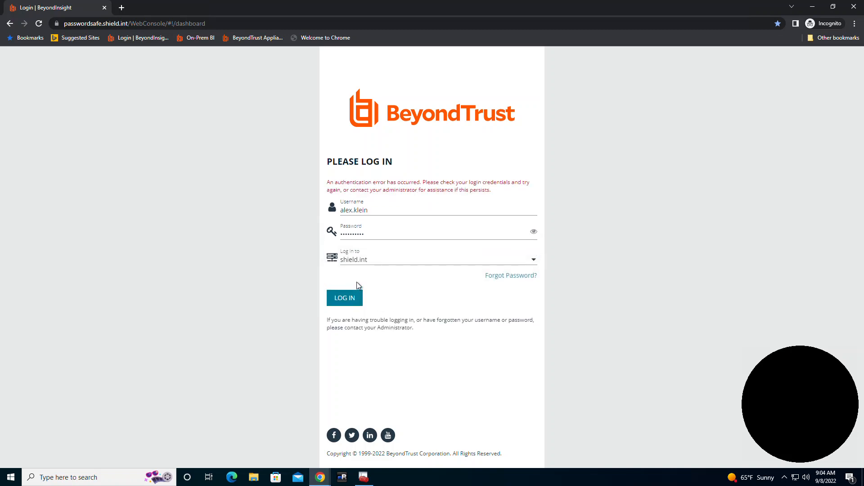
Re-enter the account password and log in again
{"action": "left_click", "coordinate": [382, 233]}
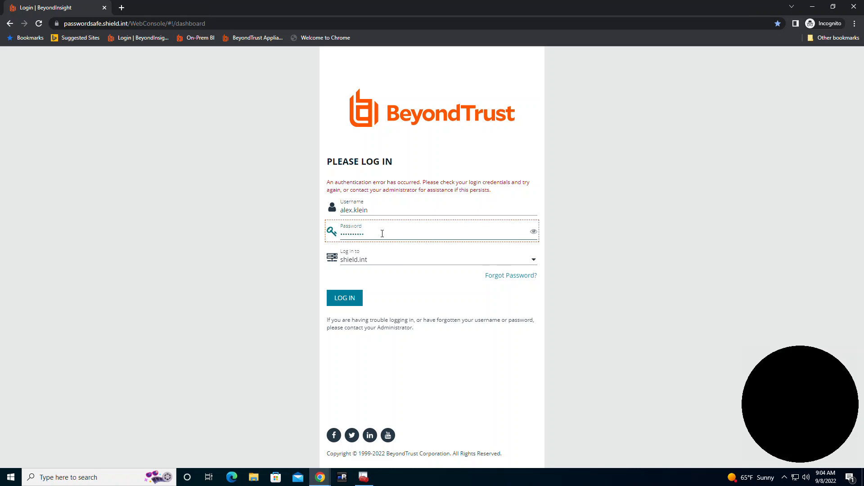
{"action": "key", "text": "ctrl+a"}
{"action": "type", "text": "••"}
{"action": "key", "text": "Return"}
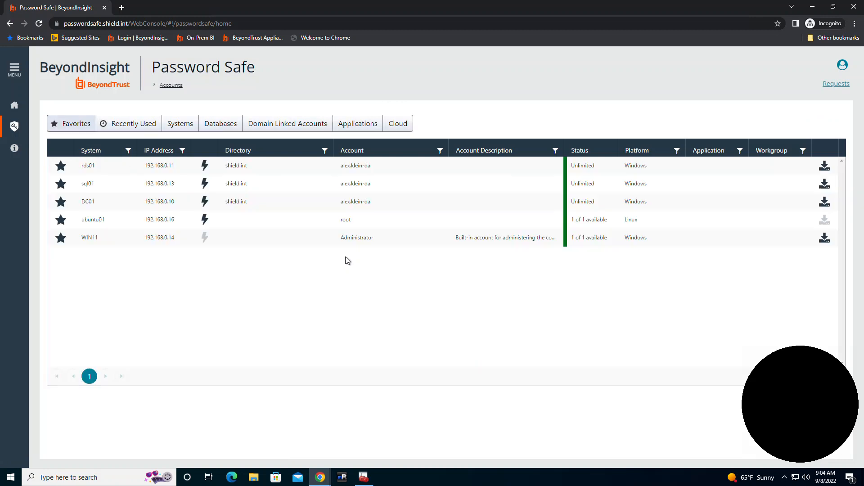
Request Password access (not RDP Session) to the WIN11 Administrator account for 2 hours and submit the request
{"action": "left_click", "coordinate": [123, 242]}
{"action": "left_click", "coordinate": [182, 277]}
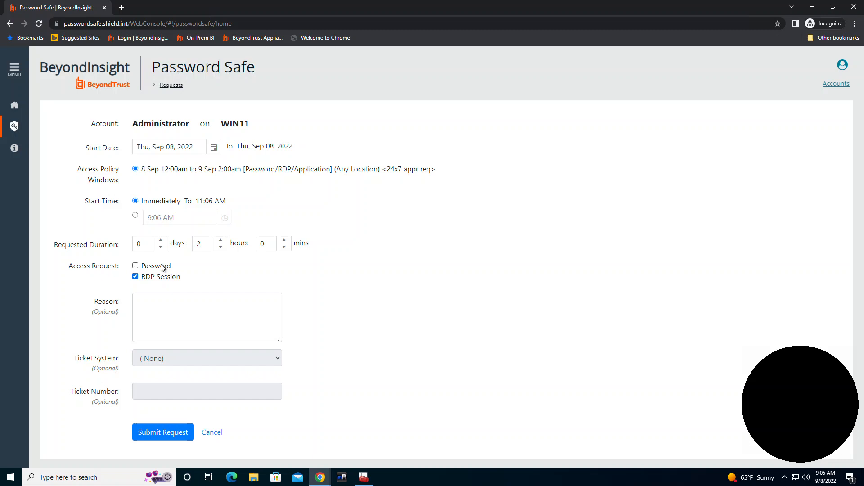
{"action": "left_click", "coordinate": [143, 267]}
{"action": "left_click", "coordinate": [171, 336]}
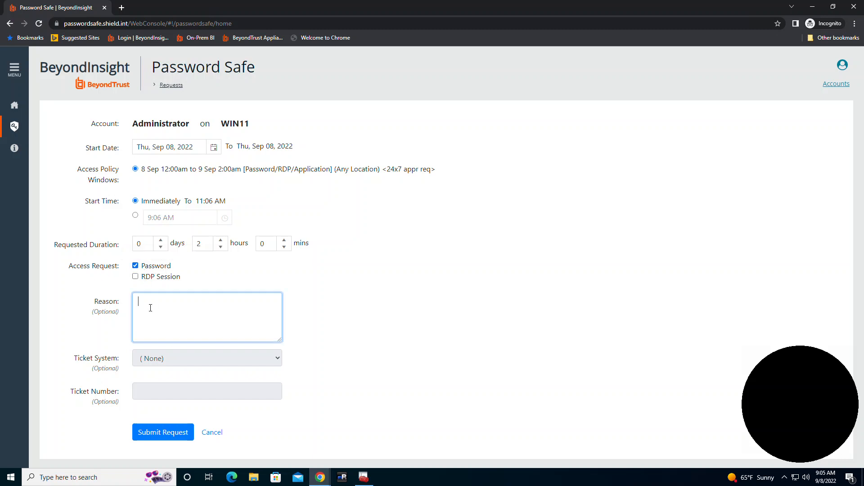
{"action": "left_click", "coordinate": [174, 434]}
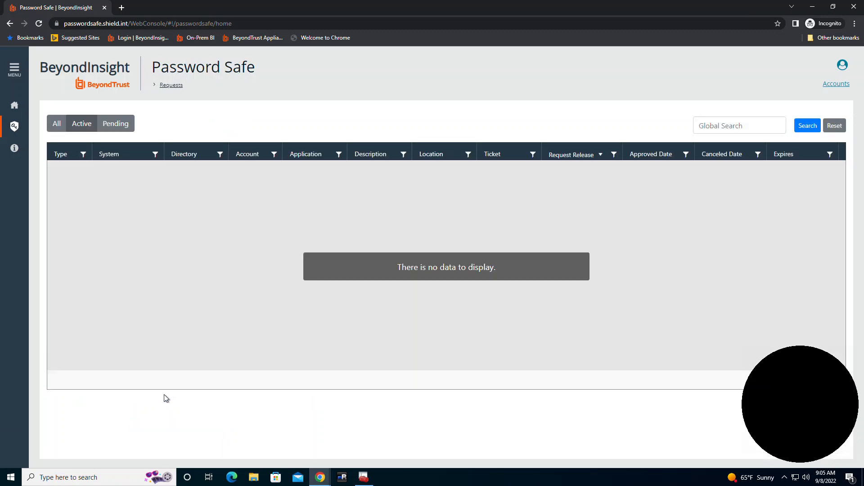
Open the pending WIN11 Administrator request and view its approval requirements
{"action": "left_click", "coordinate": [121, 129]}
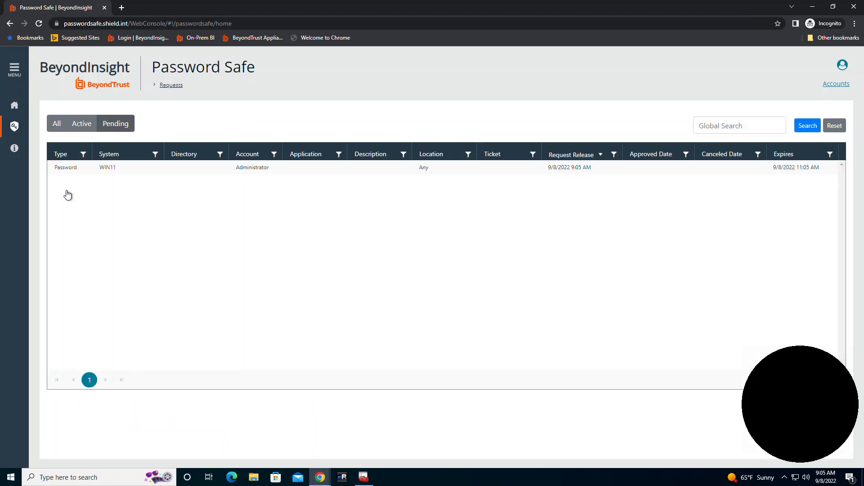
{"action": "left_click", "coordinate": [112, 168]}
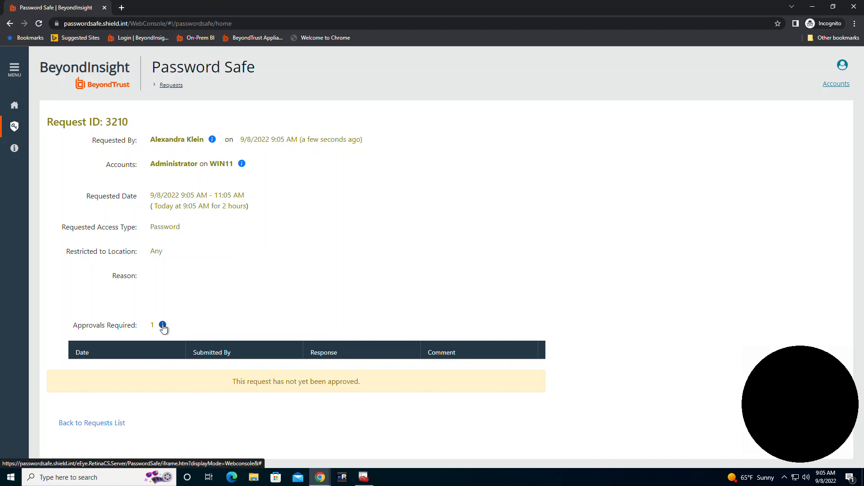
{"action": "left_click", "coordinate": [162, 325]}
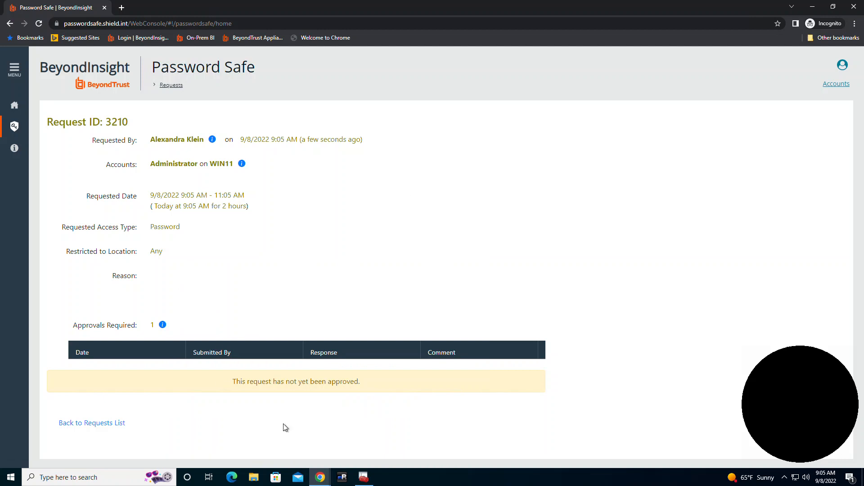
Copy the Password Safe web address from Chrome and open it in Edge
{"action": "left_click", "coordinate": [231, 478]}
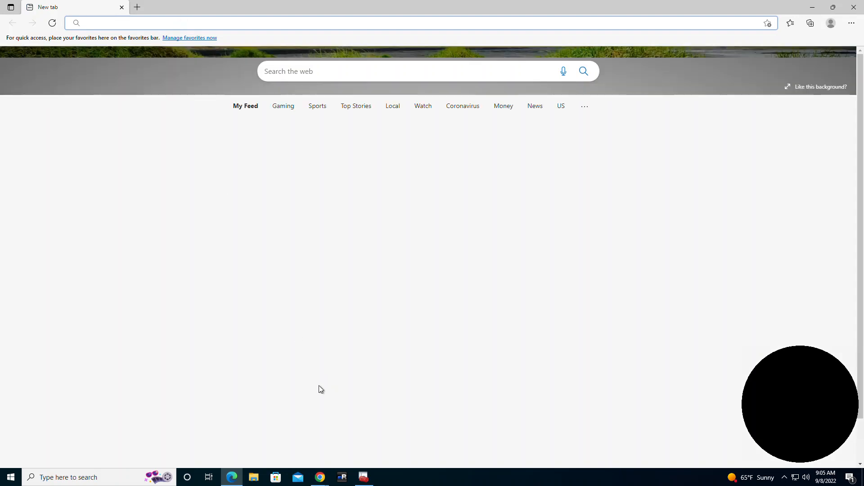
{"action": "left_click", "coordinate": [320, 477]}
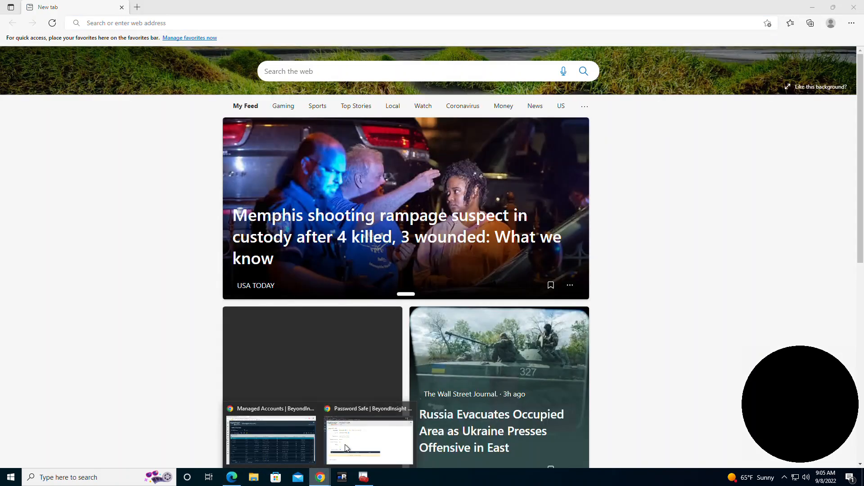
{"action": "left_click", "coordinate": [350, 441]}
{"action": "left_click", "coordinate": [176, 26]}
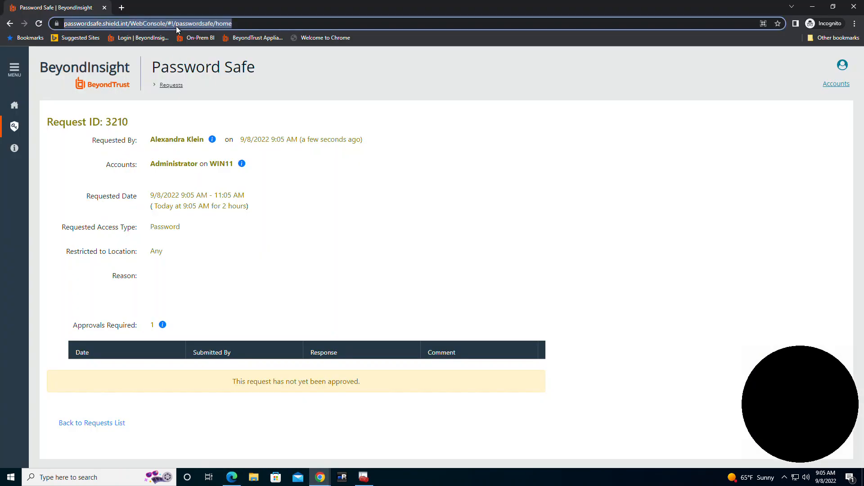
{"action": "right_click", "coordinate": [177, 27]}
{"action": "left_click", "coordinate": [196, 75]}
{"action": "left_click", "coordinate": [231, 477]}
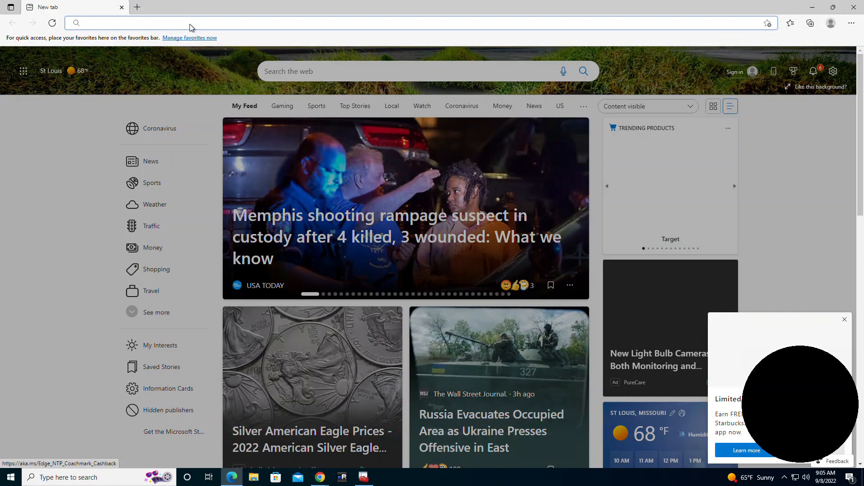
{"action": "right_click", "coordinate": [190, 24]}
{"action": "left_click", "coordinate": [228, 122]}
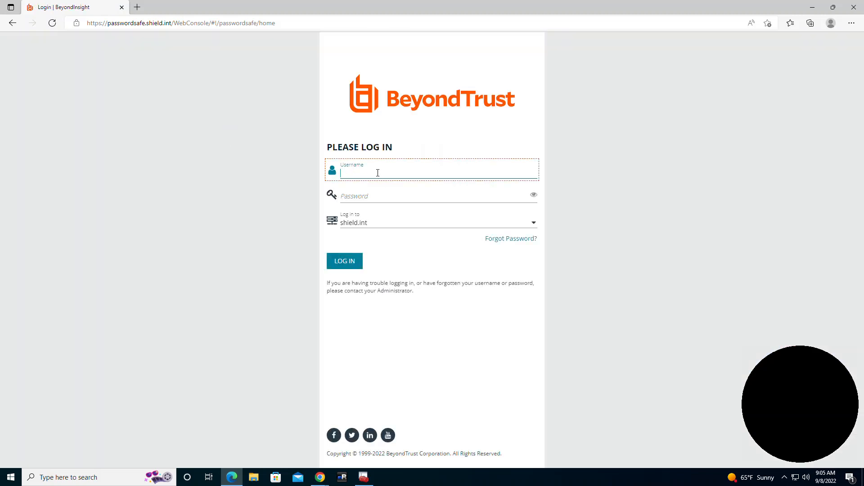
Log in to BeyondInsight as the approver with the username and account password
{"action": "type", "text": "chweaver"}
{"action": "key", "text": "Tab"}
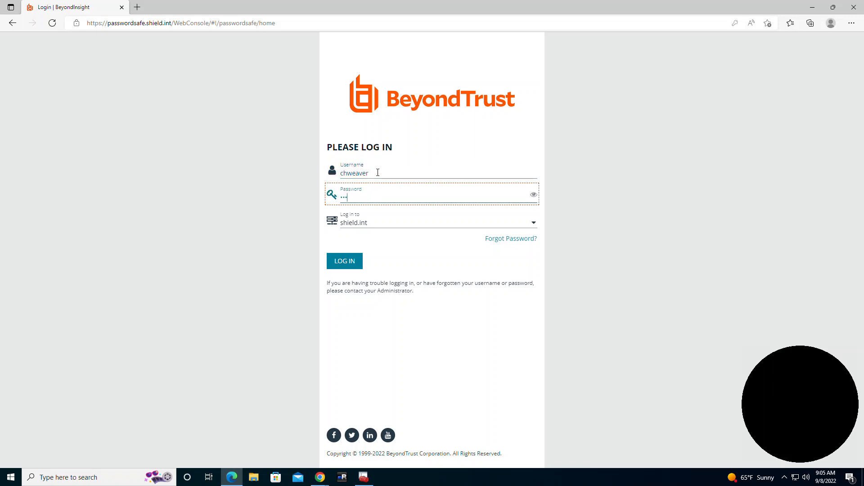
{"action": "key", "text": "Return"}
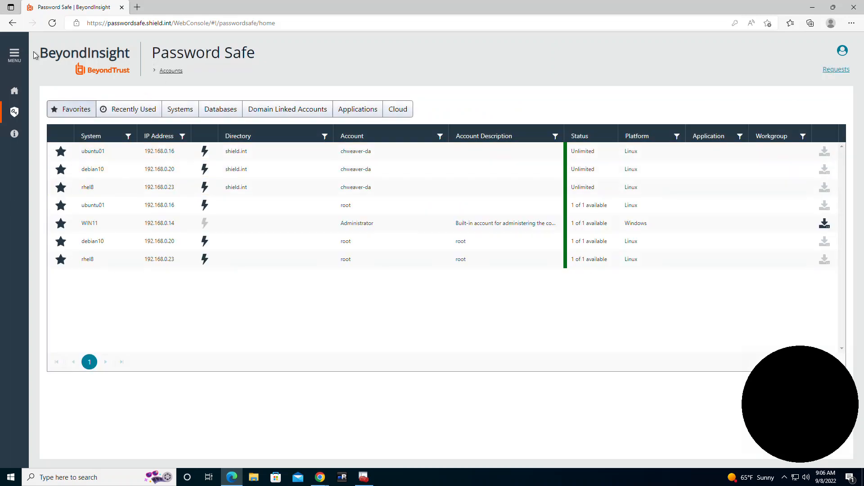
Open pending request 3210 under Approve and approve it with the comment "don't break anything!"
{"action": "left_click", "coordinate": [14, 54]}
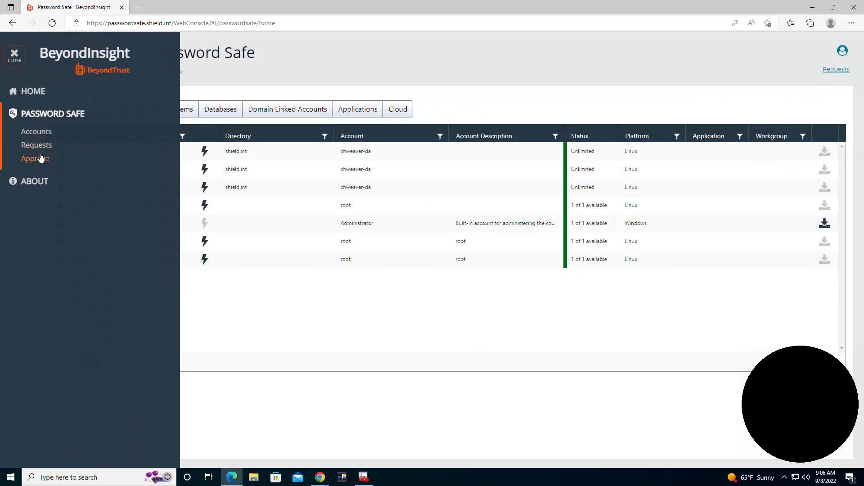
{"action": "left_click", "coordinate": [39, 158]}
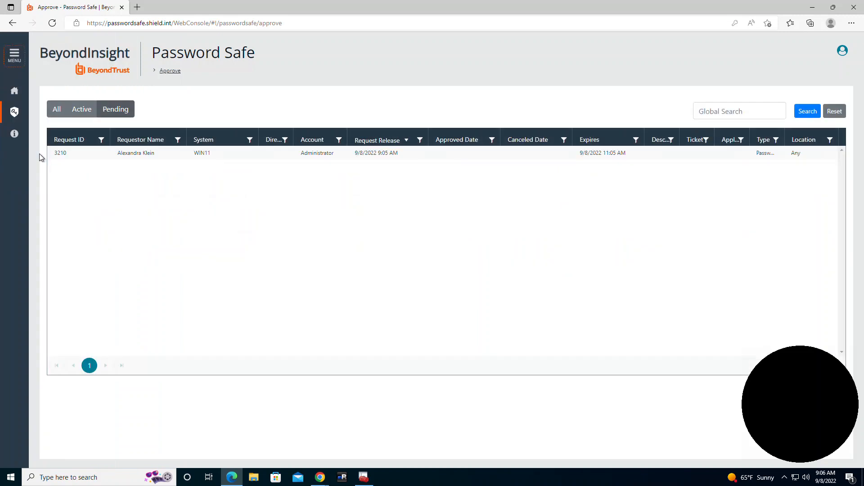
{"action": "left_click", "coordinate": [149, 153]}
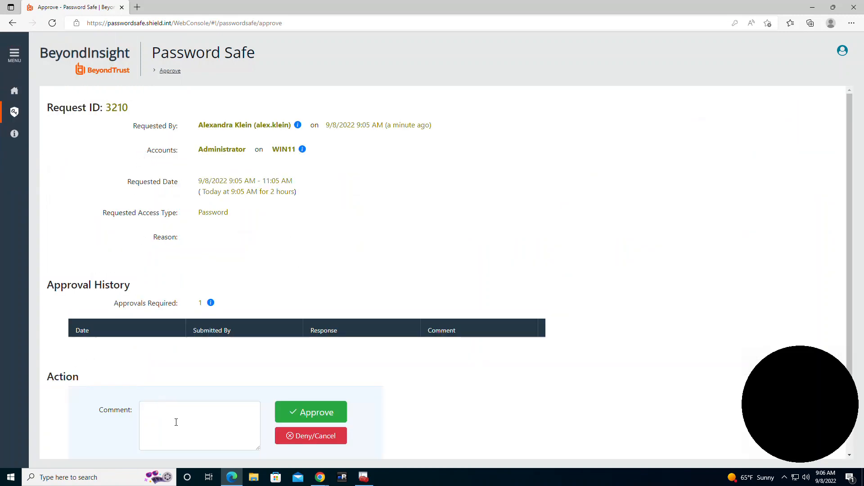
{"action": "left_click", "coordinate": [176, 422]}
{"action": "type", "text": "don't br"}
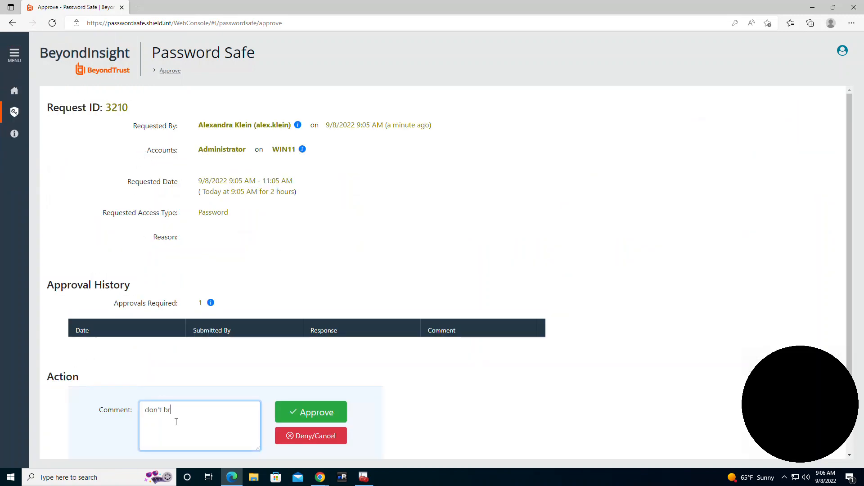
{"action": "type", "text": "eak anything!"}
{"action": "left_click", "coordinate": [328, 411]}
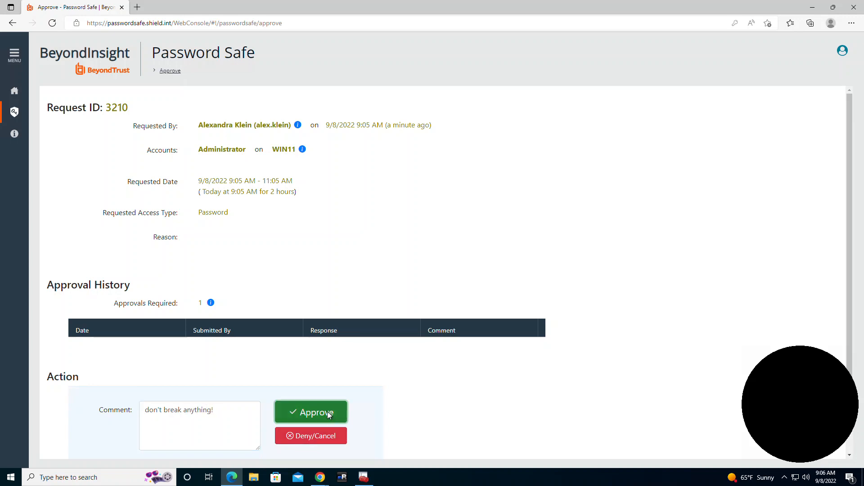
In the requester's window, reopen the approved WIN11 request, retrieve and reveal the Administrator password, then check the request in
{"action": "mouse_move", "coordinate": [320, 477]}
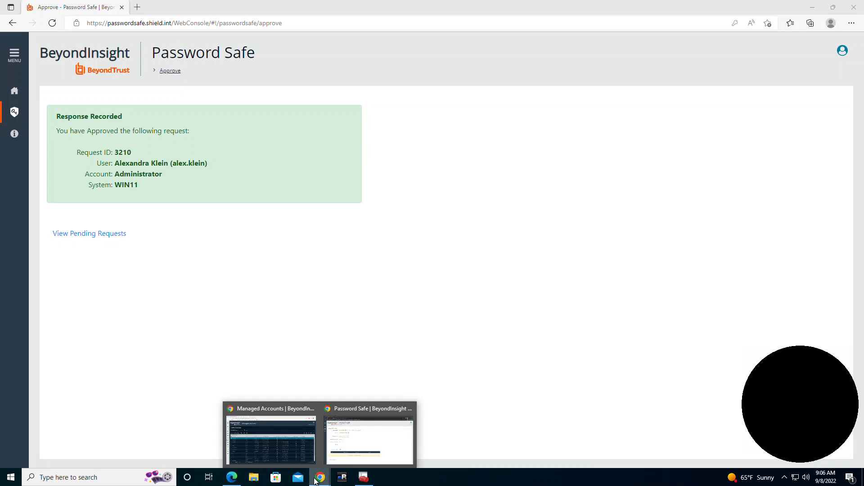
{"action": "left_click", "coordinate": [357, 434]}
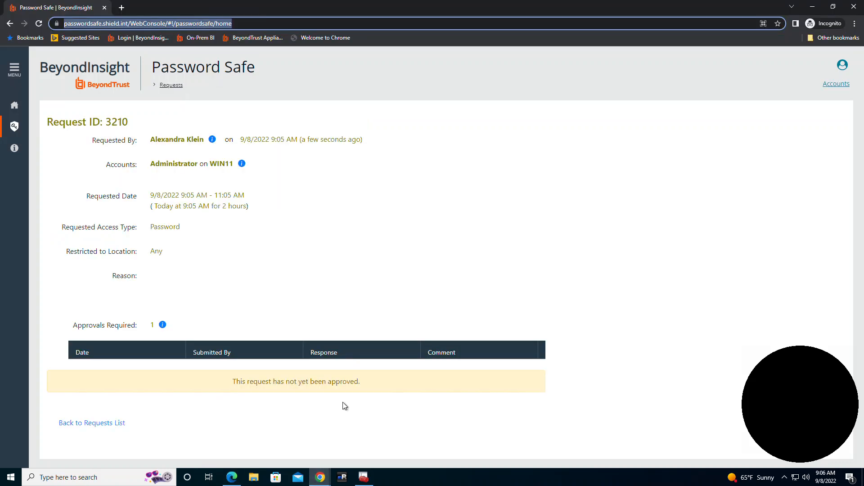
{"action": "left_click", "coordinate": [170, 85]}
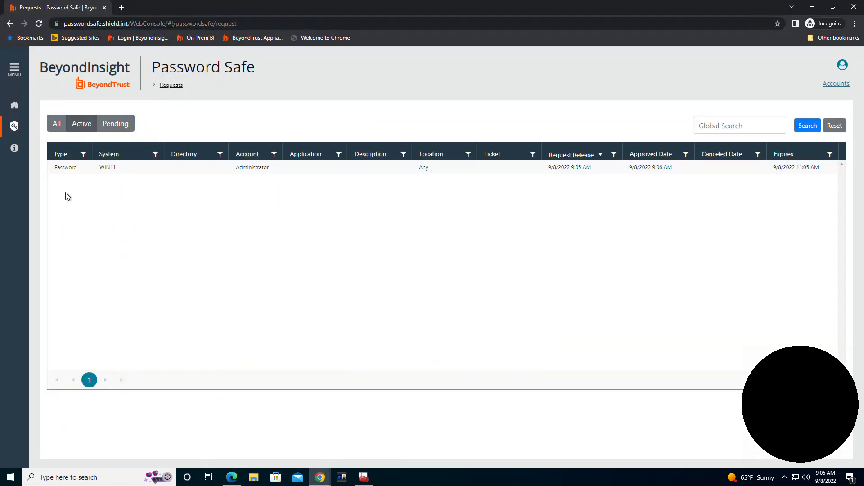
{"action": "left_click", "coordinate": [80, 167]}
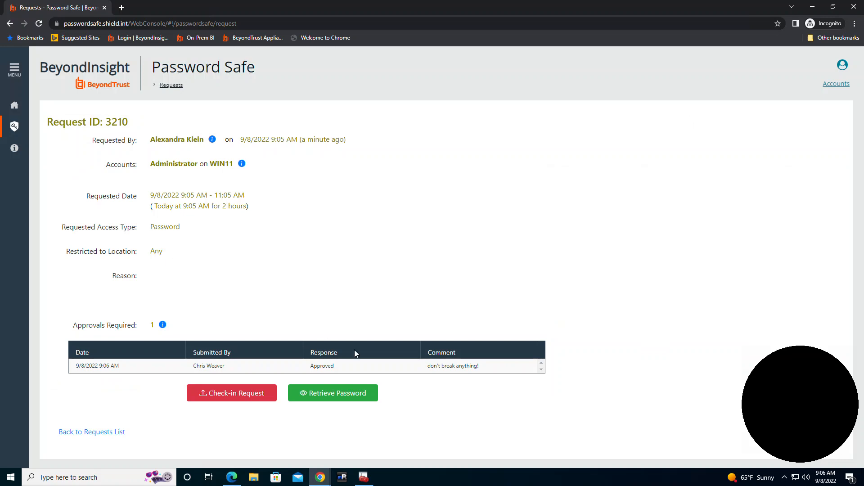
{"action": "left_click", "coordinate": [345, 394]}
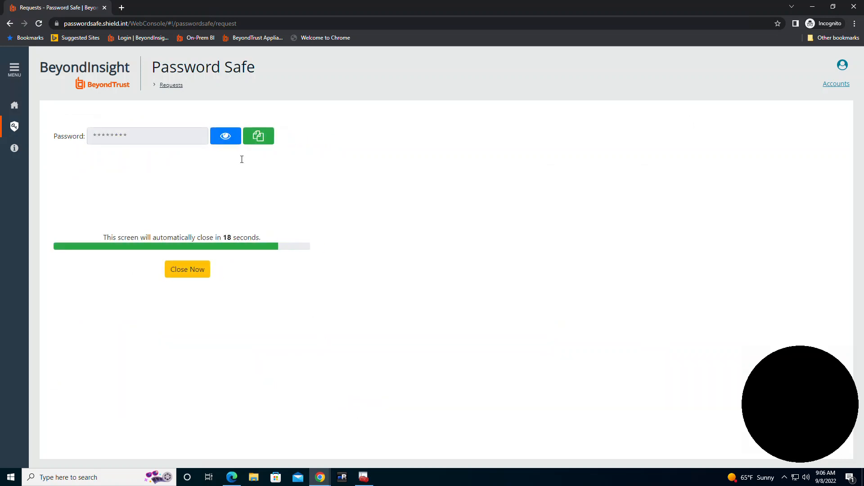
{"action": "left_click", "coordinate": [221, 138]}
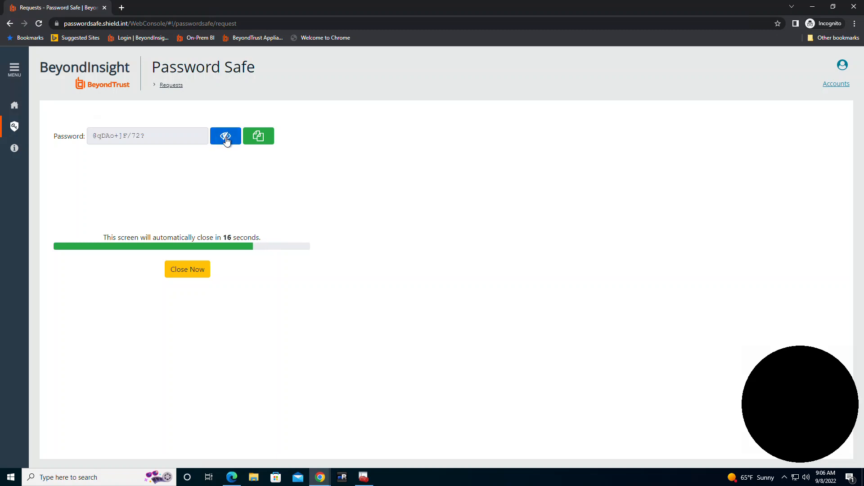
{"action": "triple_click", "coordinate": [148, 136]}
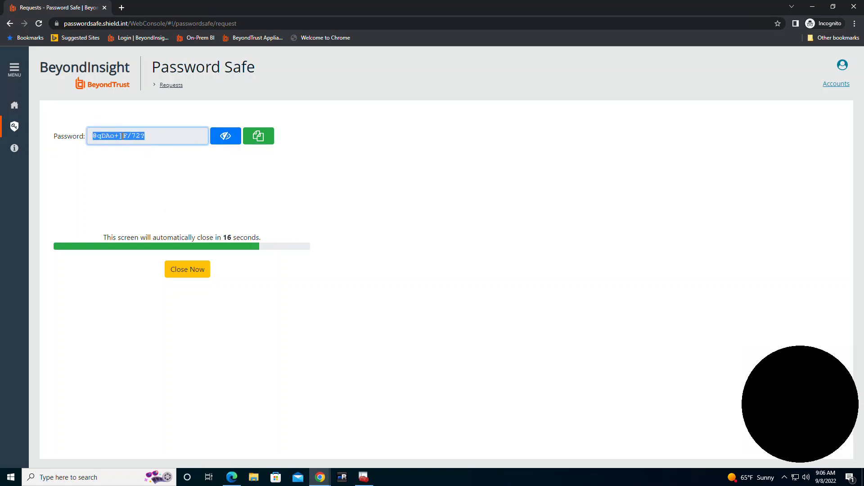
{"action": "left_click", "coordinate": [193, 272]}
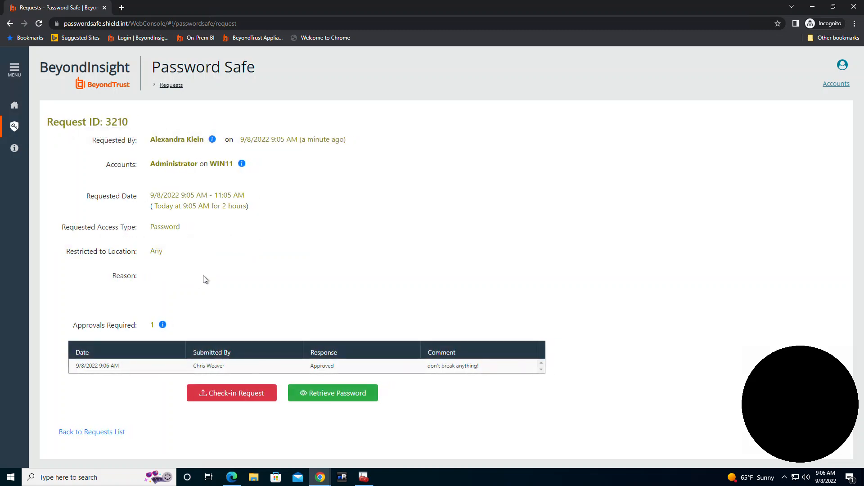
{"action": "left_click", "coordinate": [237, 395]}
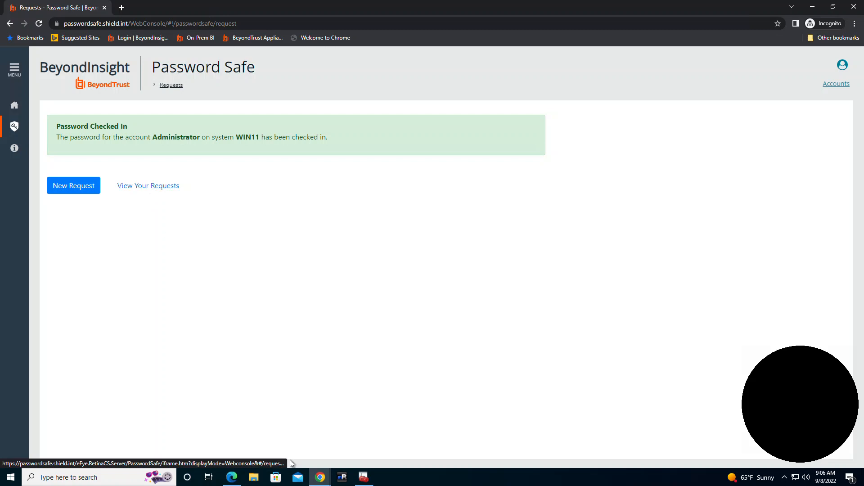
In the admin window, refresh Managed Accounts and open the password history of the WIN11 Administrator account
{"action": "left_click", "coordinate": [320, 477]}
{"action": "left_click", "coordinate": [281, 434]}
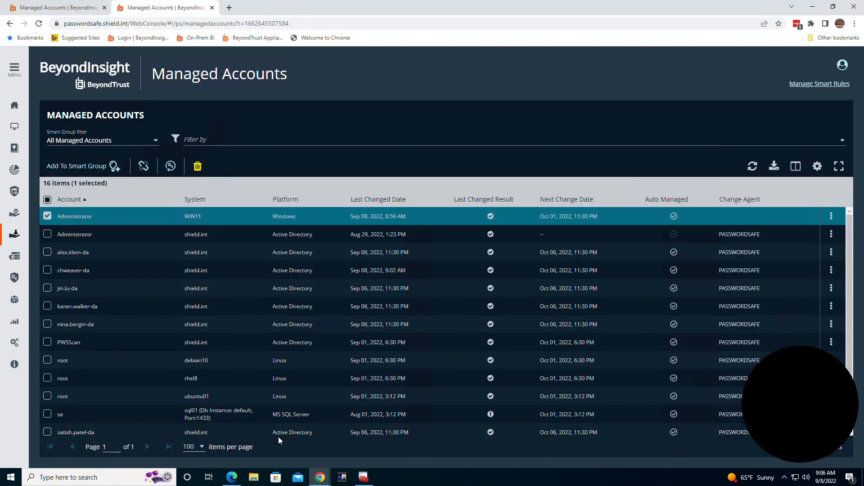
{"action": "left_click", "coordinate": [753, 167]}
{"action": "left_click", "coordinate": [831, 217]}
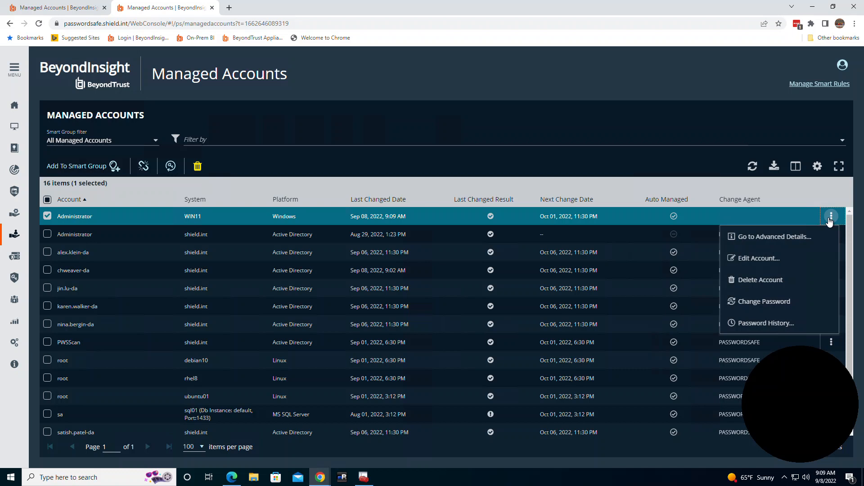
{"action": "left_click", "coordinate": [760, 323]}
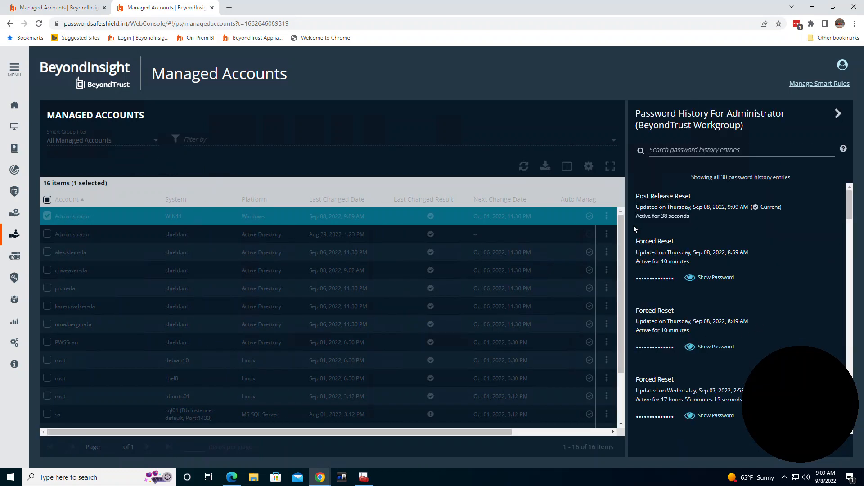